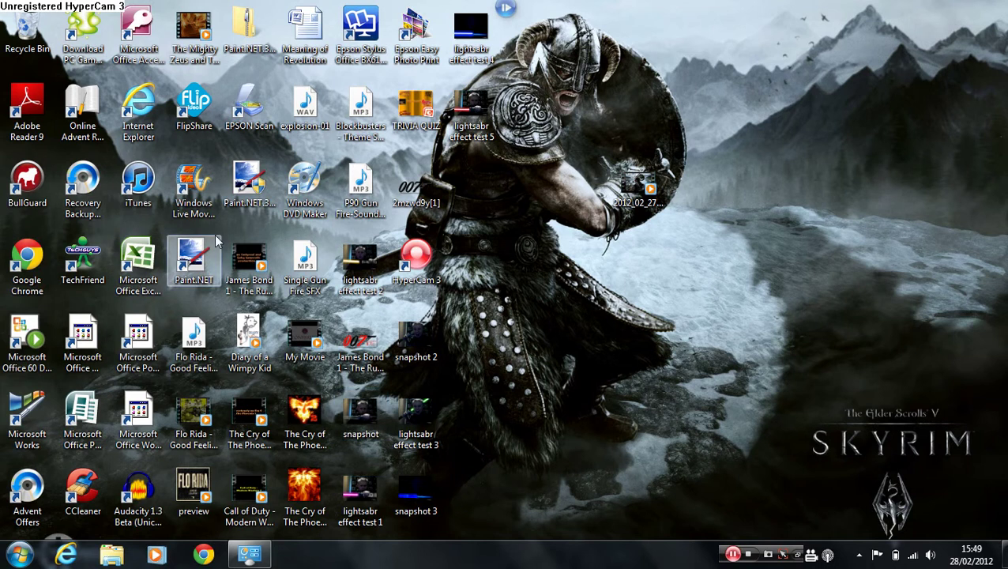
- Open the desktop snapshot picture in Paint.NET using Open with
right_click(368, 412)
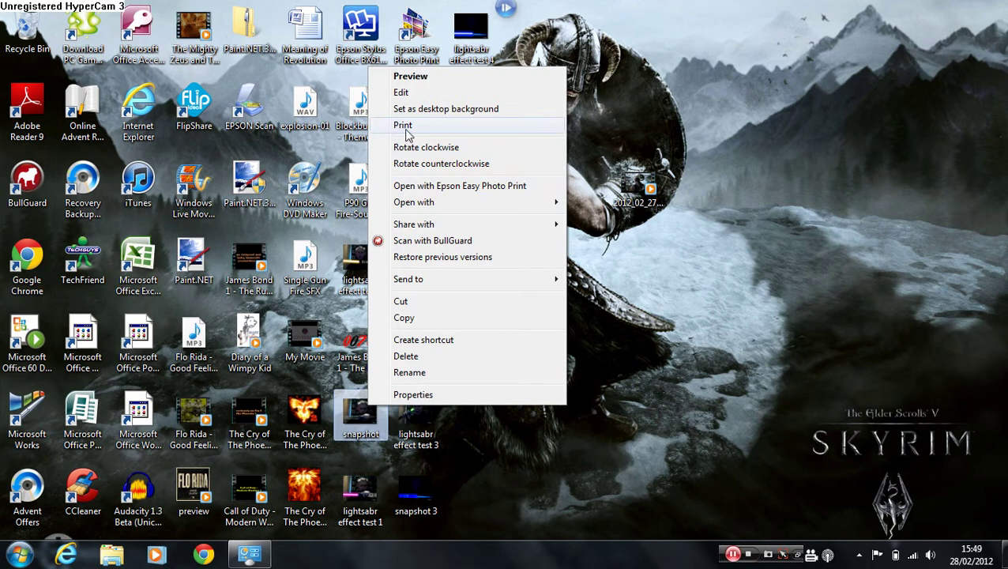
mouse_move(474, 203)
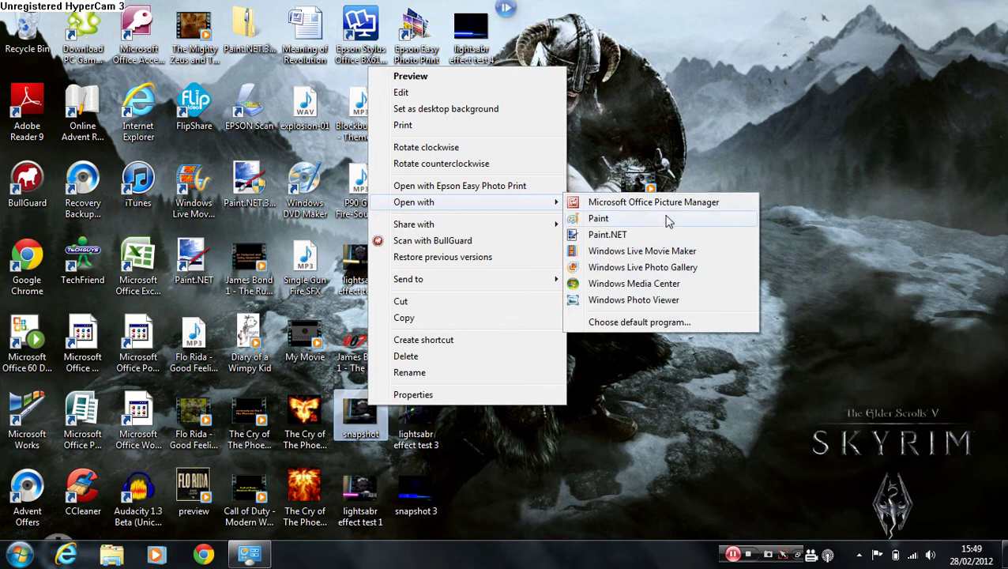
left_click(644, 231)
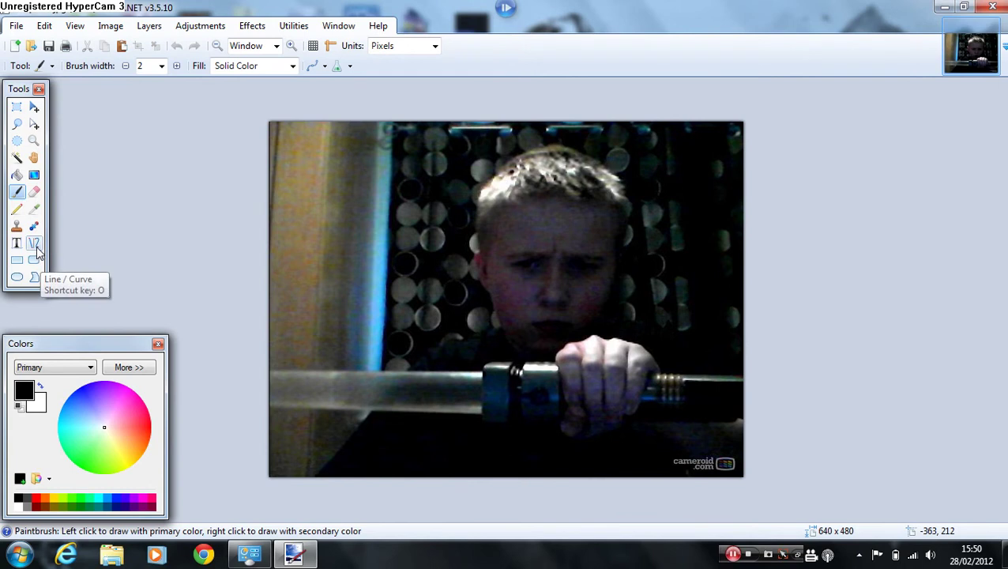
- Choose the Line/Curve tool with a brush width of 55
left_click(34, 243)
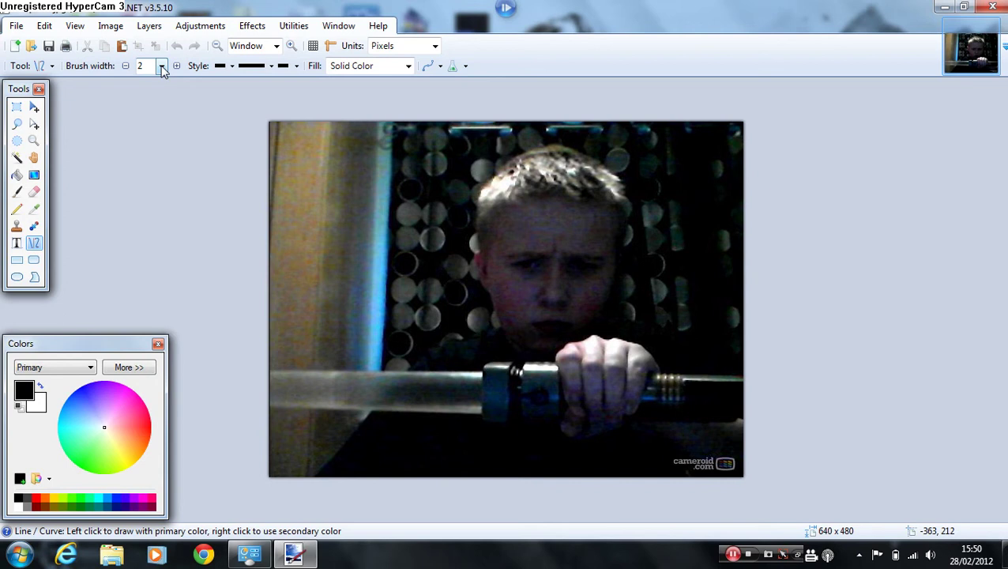
left_click(161, 65)
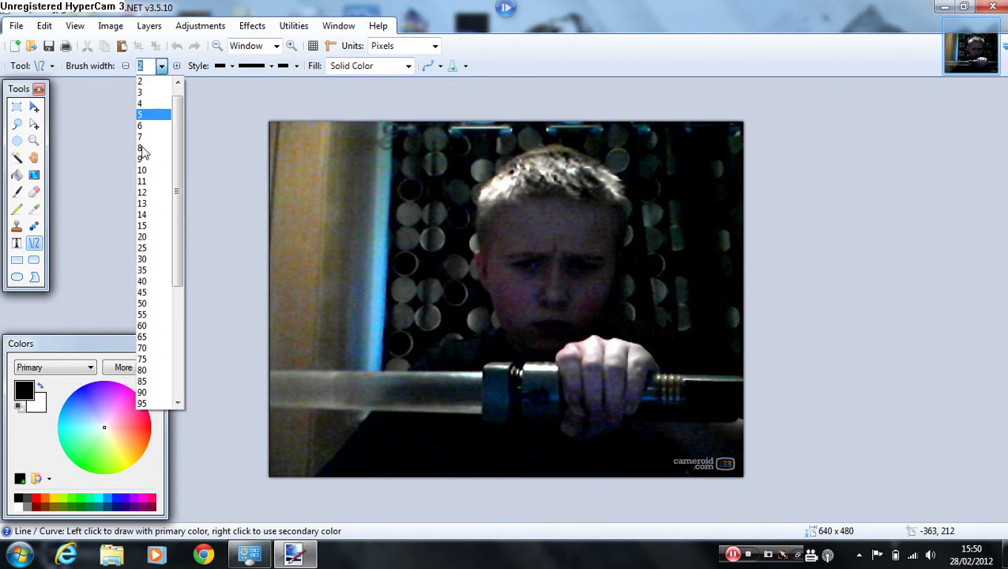
left_click(142, 315)
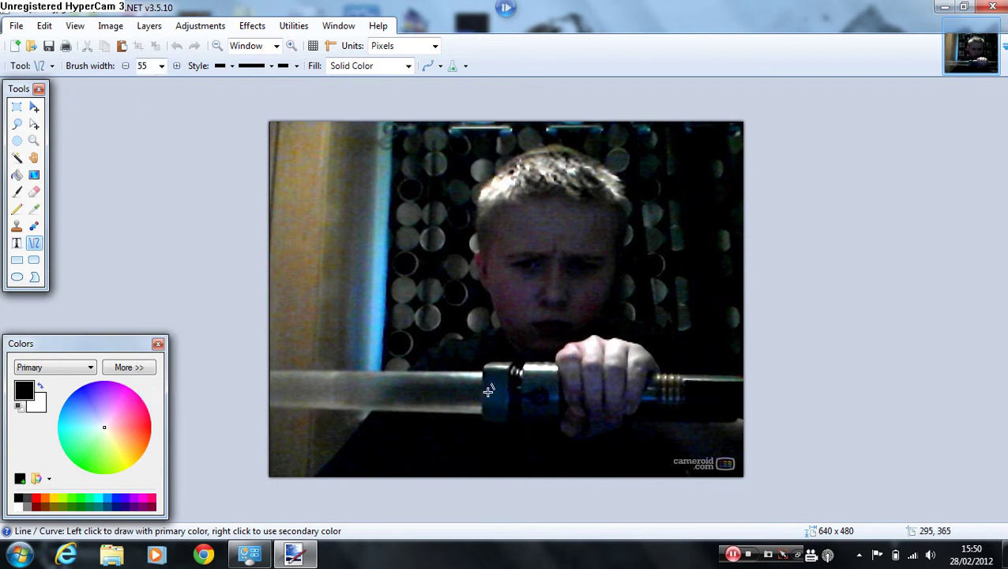
- Set the line colour to bright green and undo the trial line along the blade
left_click_drag(482, 393, 268, 391)
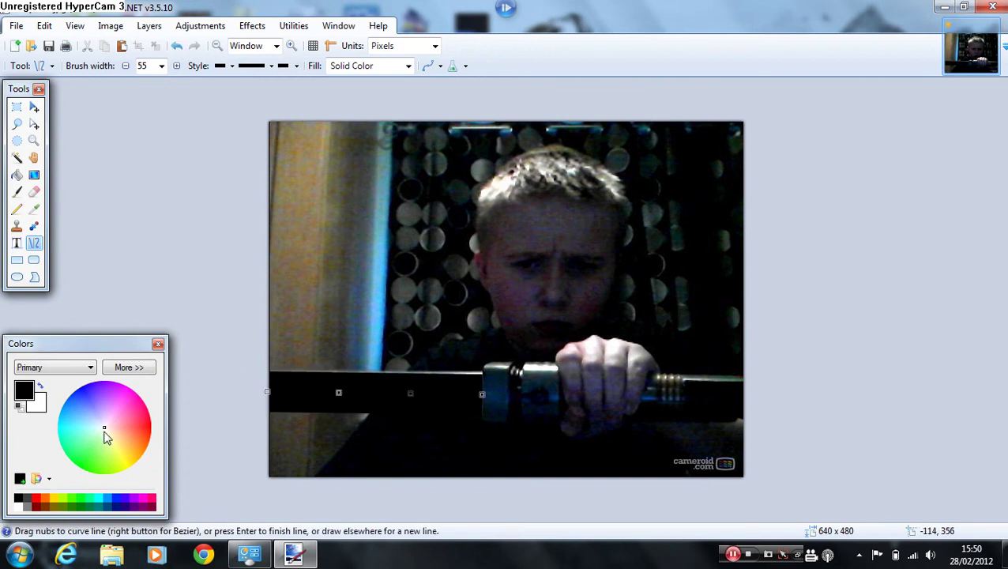
left_click_drag(103, 430, 75, 473)
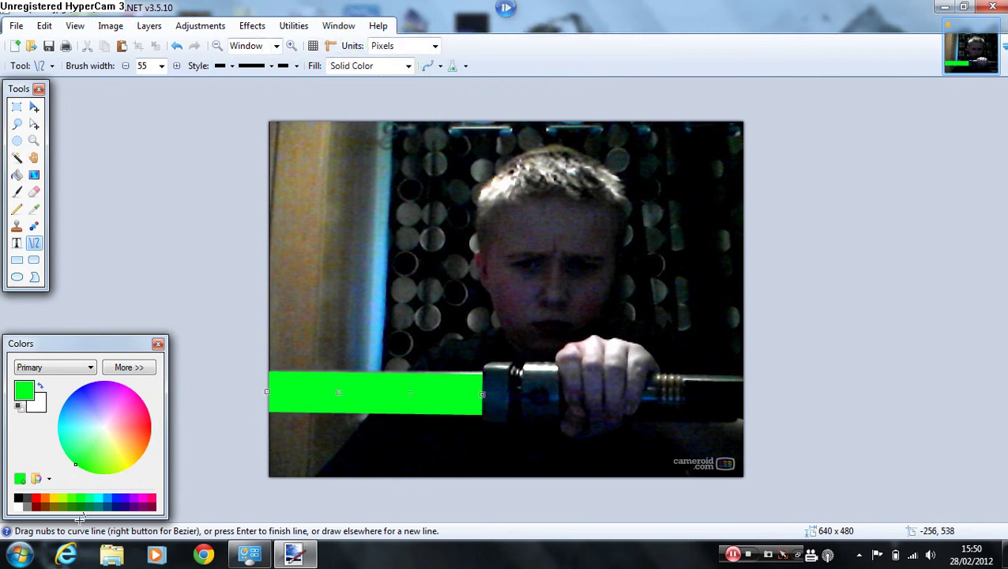
key("ctrl+z")
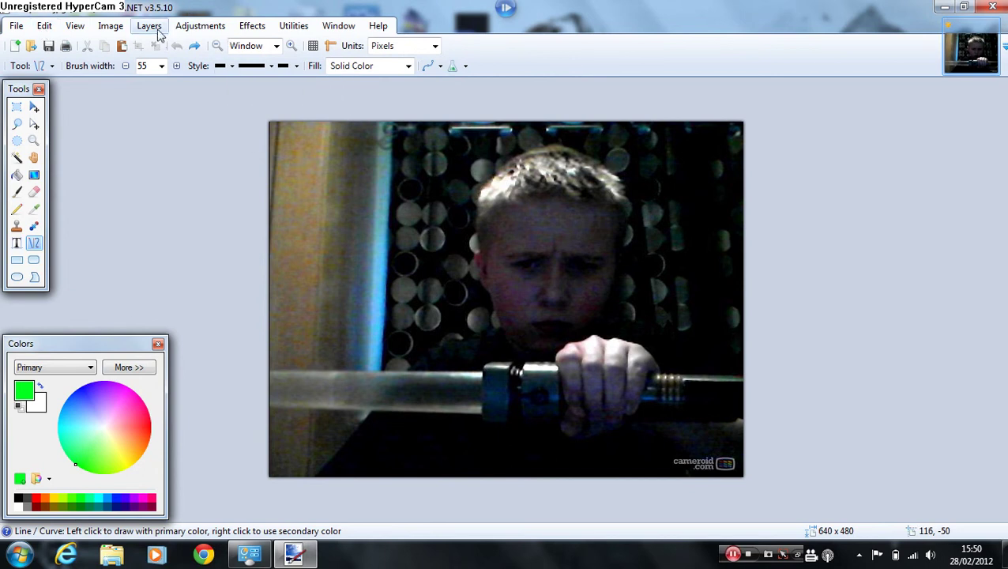
- Add a new layer and draw the thick green bar from the hilt to the left edge
left_click(150, 25)
left_click(162, 42)
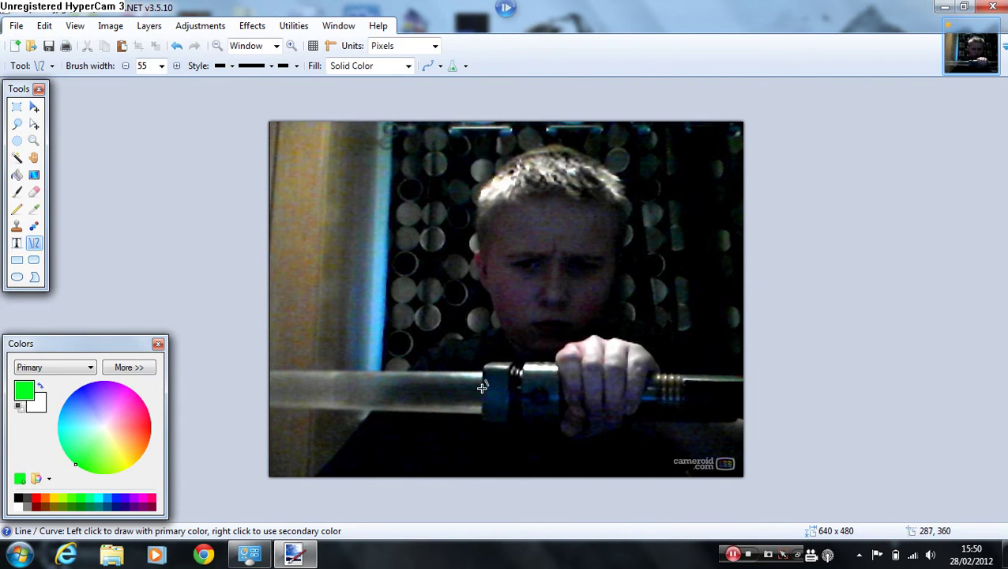
left_click_drag(482, 388, 270, 389)
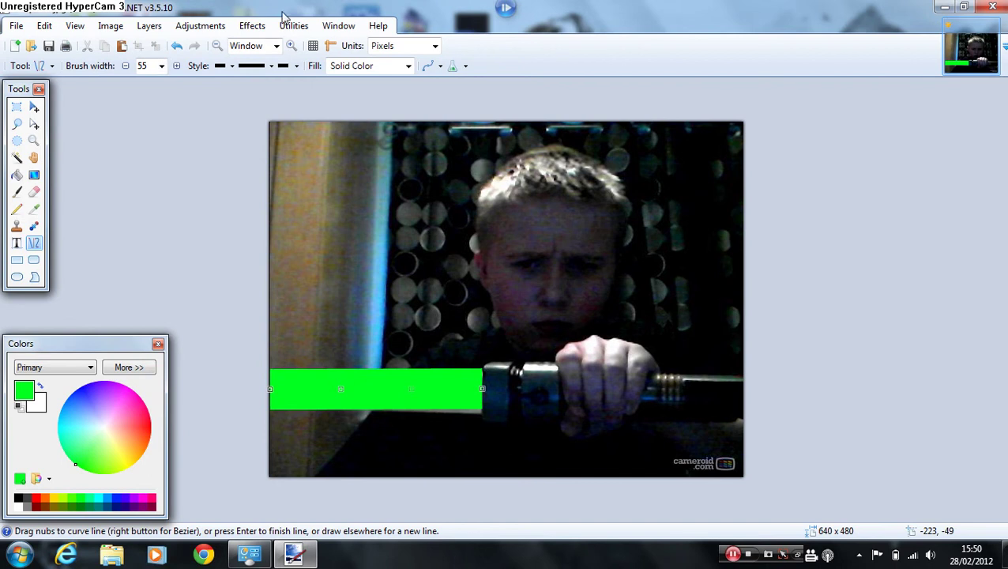
- Apply a Gaussian Blur with radius 30 to the green bar
left_click(246, 26)
mouse_move(251, 67)
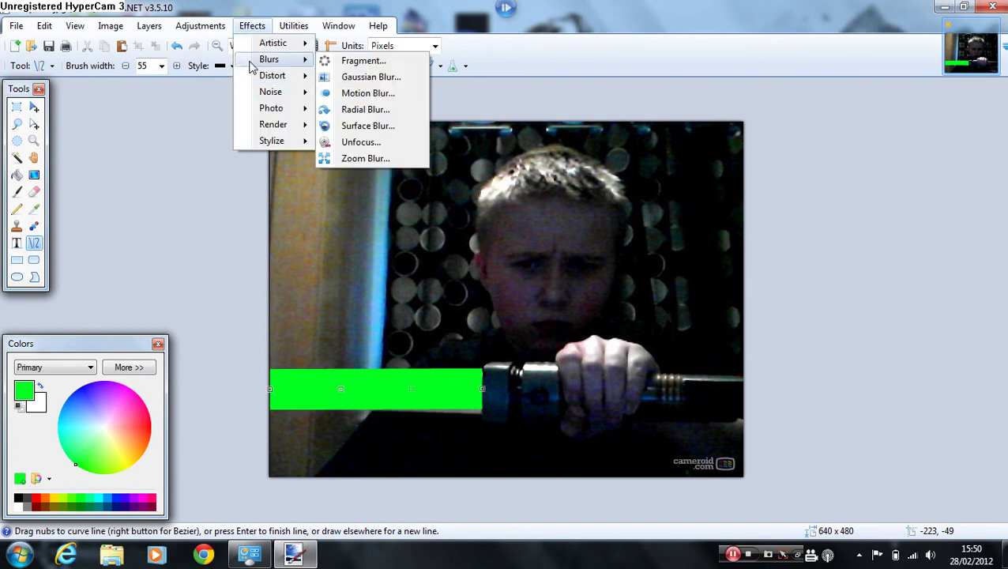
left_click(363, 76)
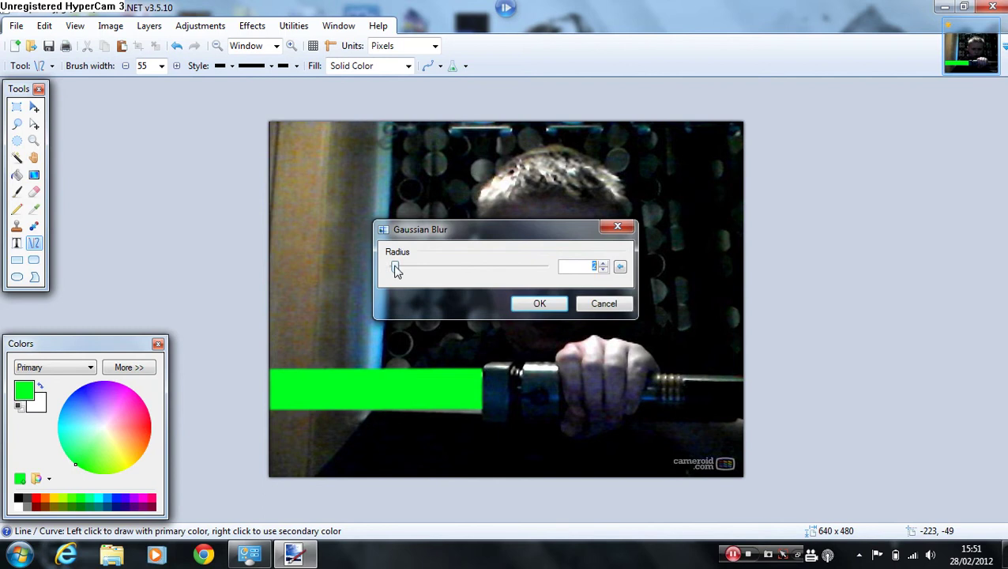
left_click_drag(397, 271, 416, 267)
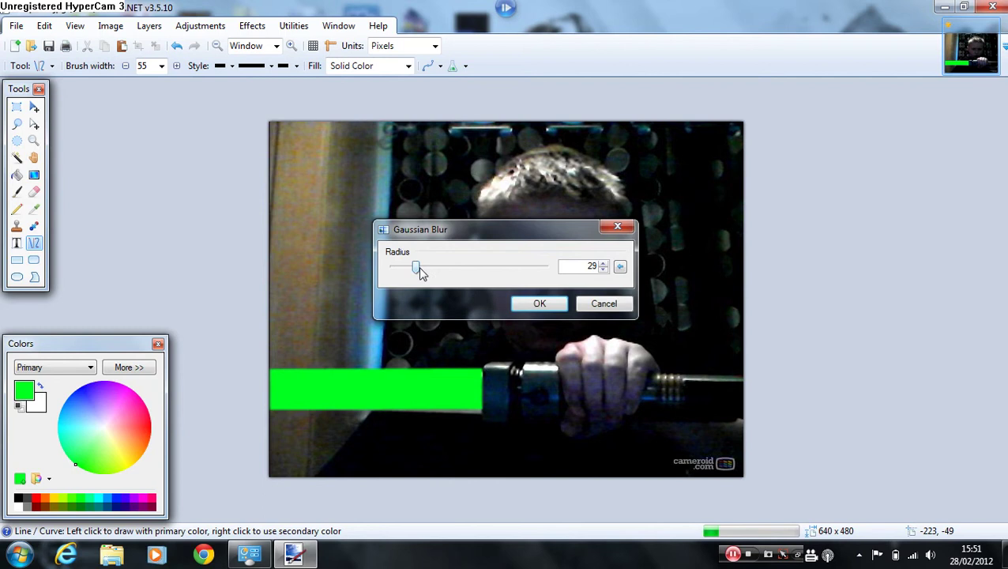
left_click(605, 262)
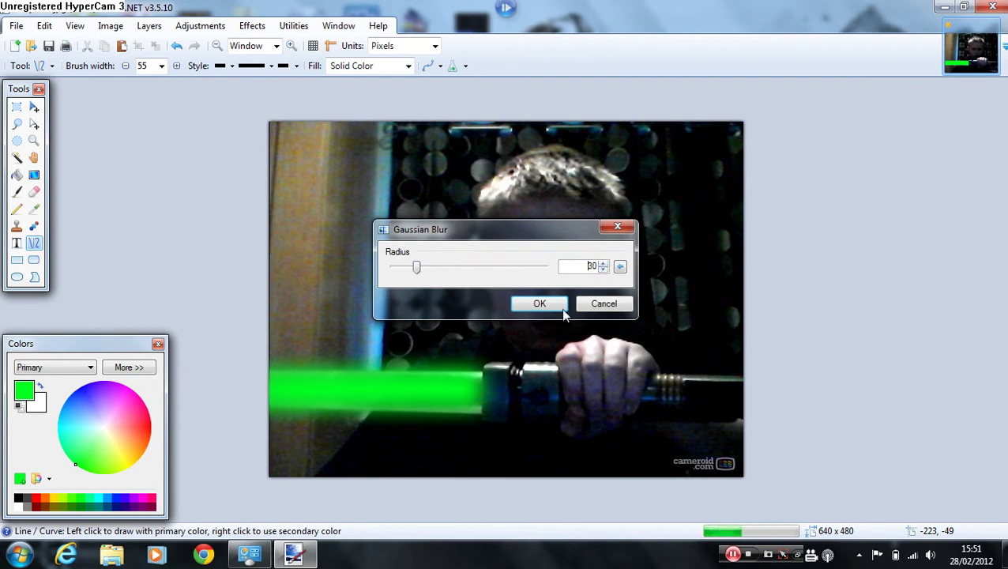
left_click(525, 308)
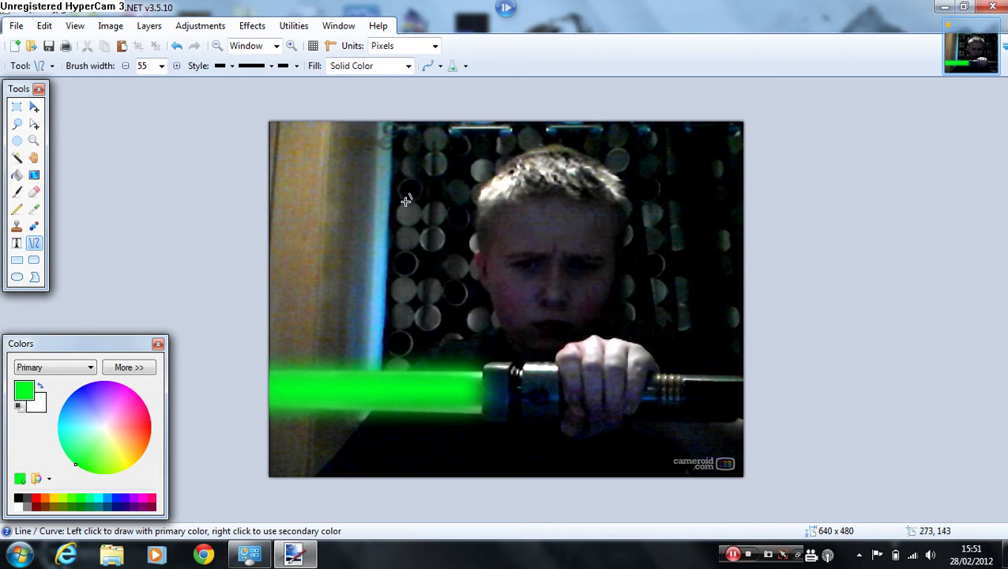
- Draw a 20-pixel-wide white line from the hilt along the centre of the blade
left_click(161, 66)
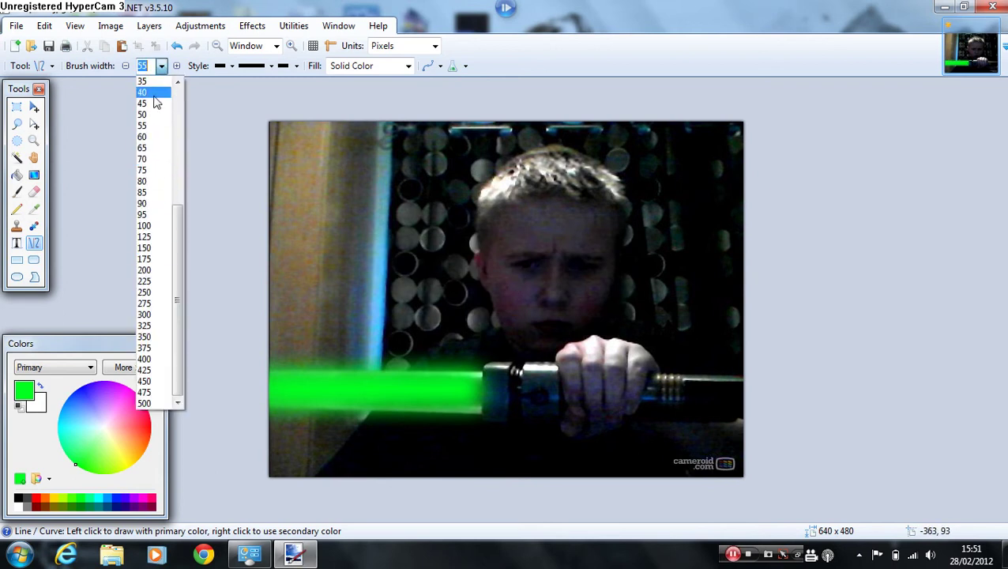
scroll(149, 118, "up", 2)
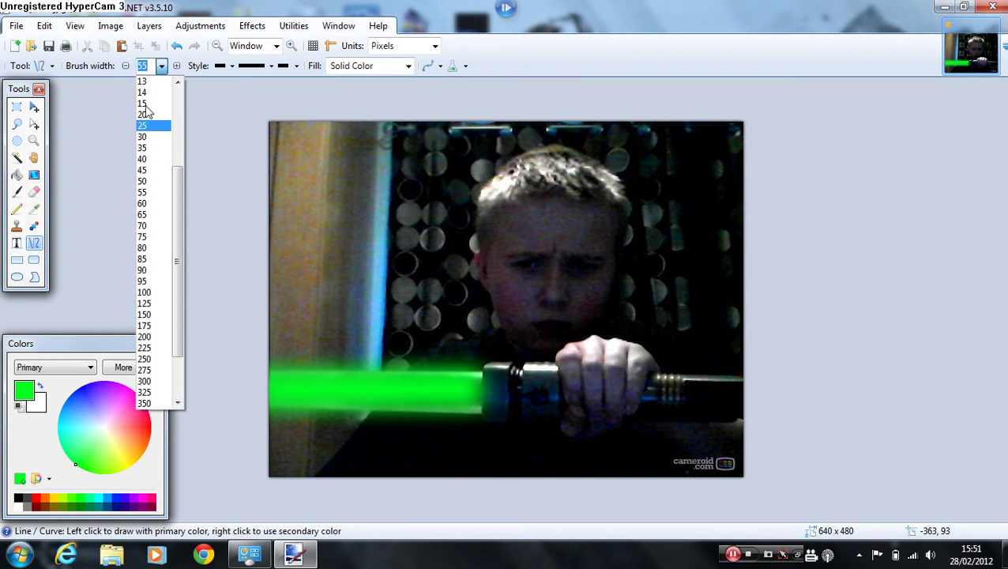
left_click(150, 115)
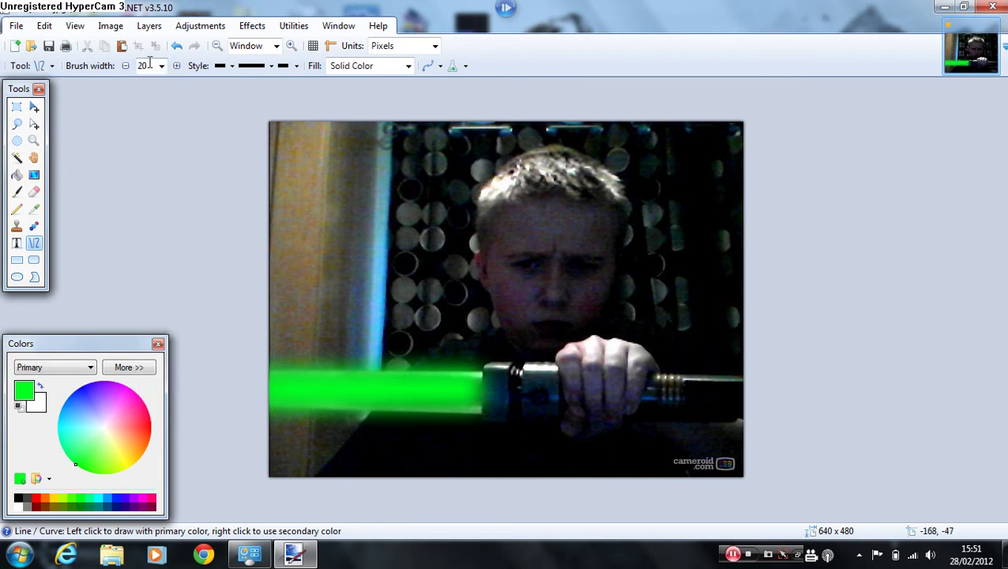
left_click(18, 506)
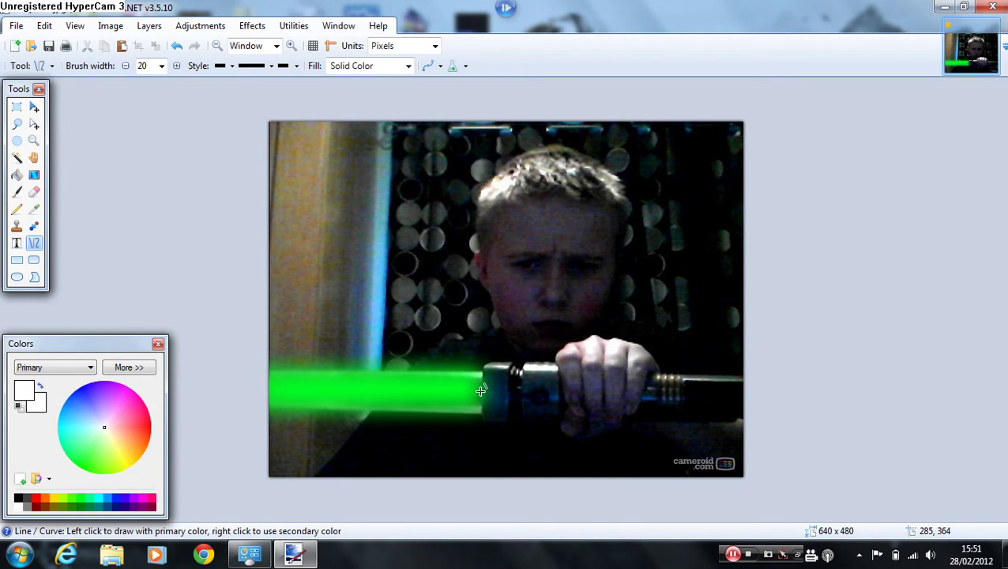
left_click_drag(480, 390, 243, 389)
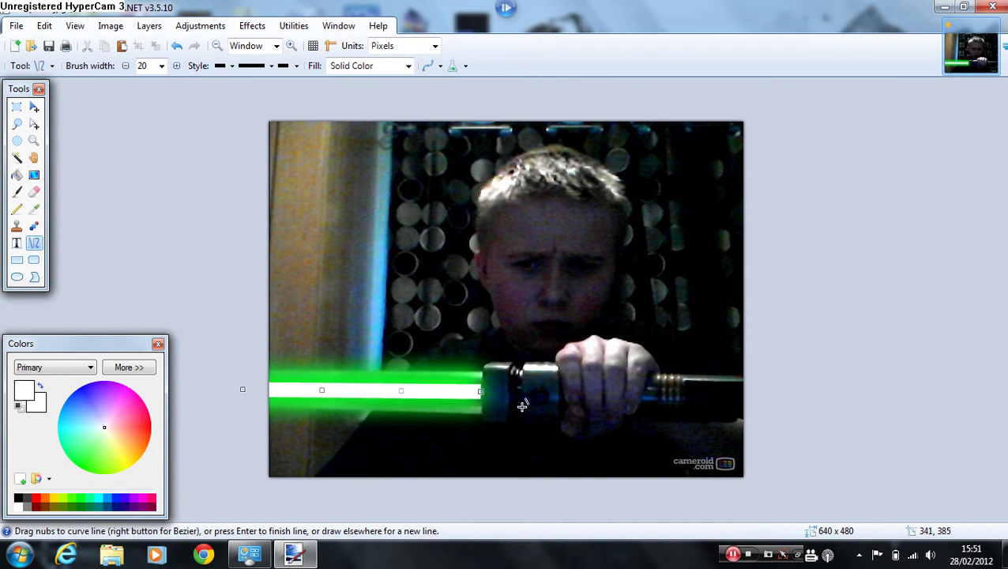
- Open Save As and start typing the lightsaber file name
left_click(16, 28)
left_click(273, 115)
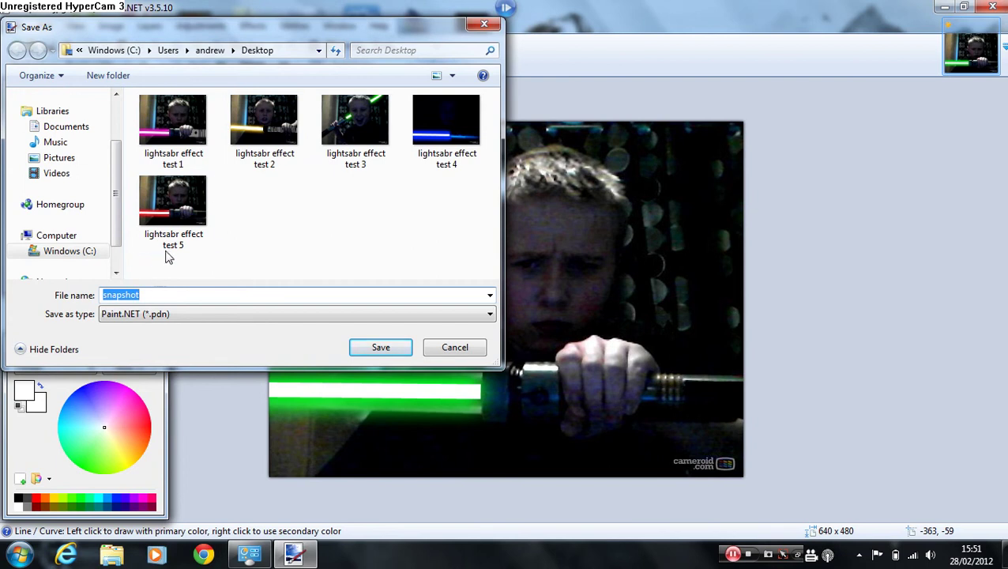
mouse_move(186, 240)
key("BackSpace")
type("i")
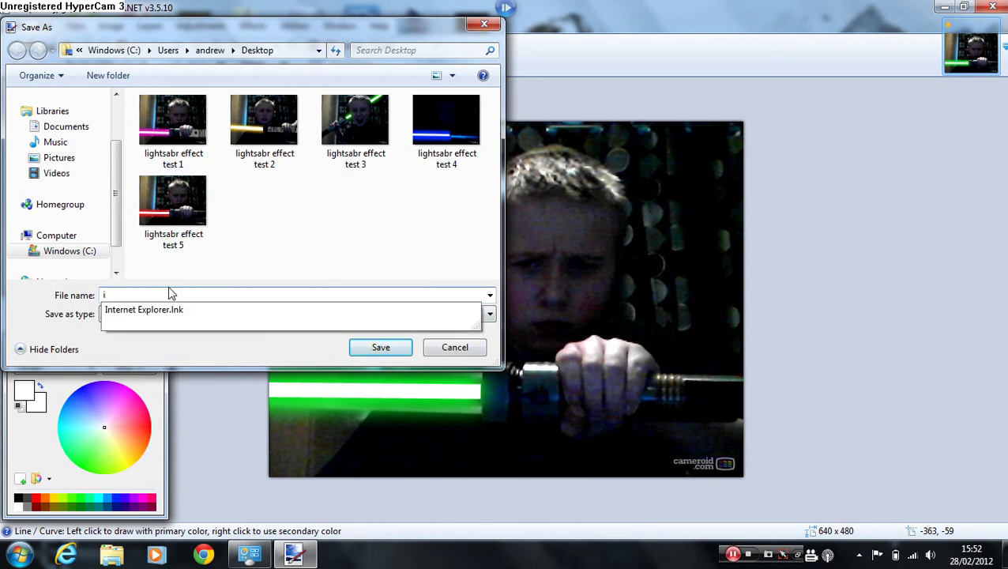
key("BackSpace")
type("lih")
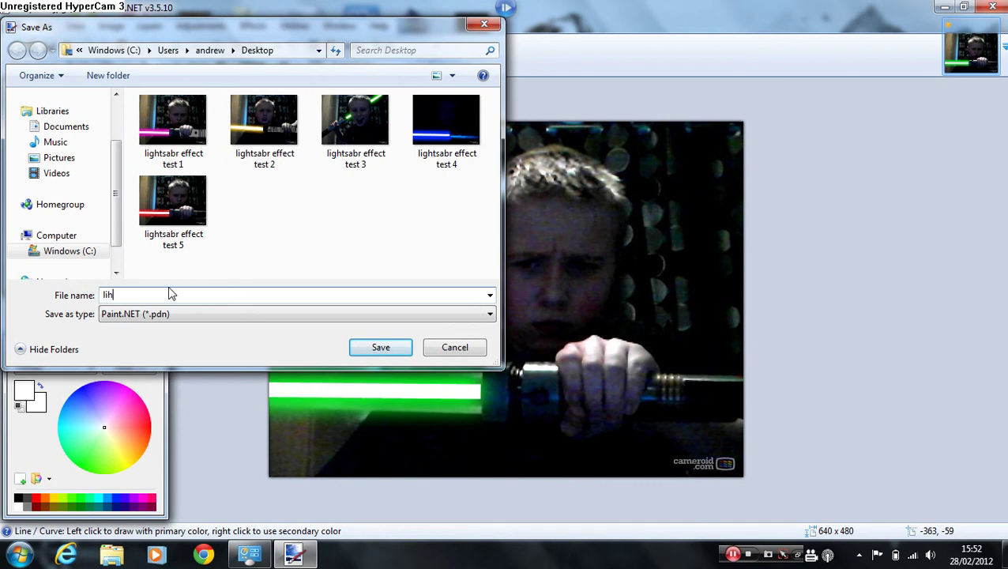
key("BackSpace")
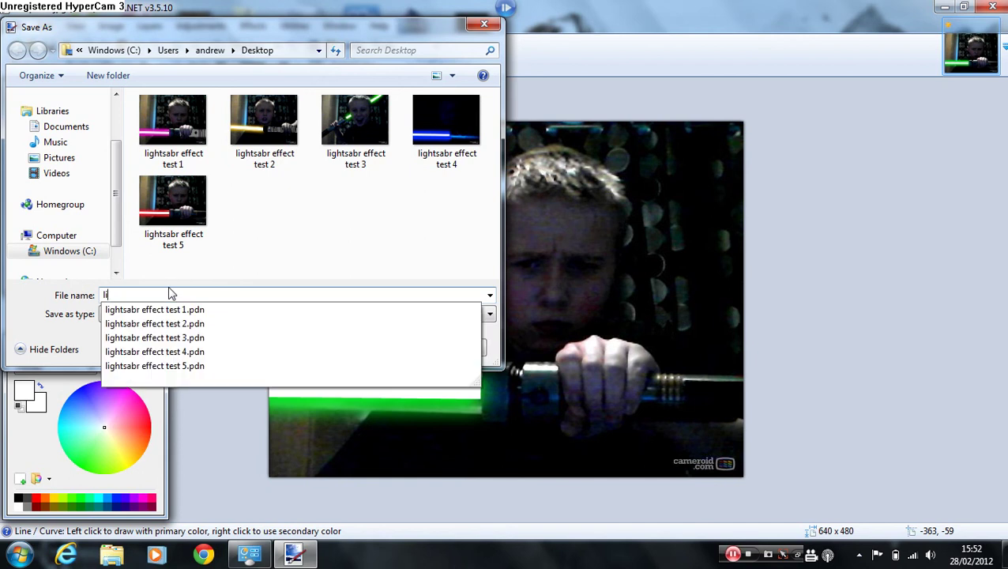
type("ghtsv")
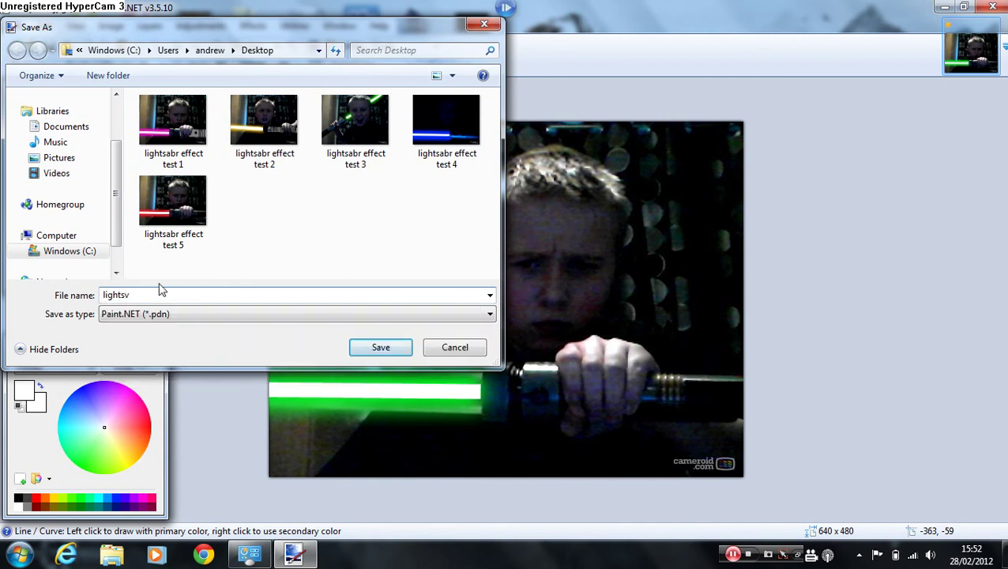
key("BackSpace")
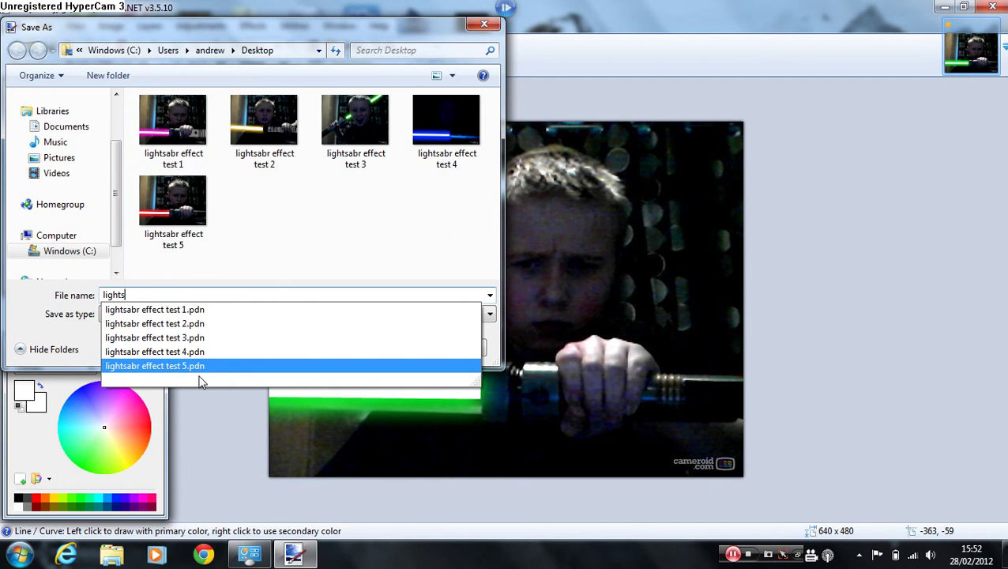
- Save the image to the Desktop as 'lightsabr effect test 6.pdn'
left_click(135, 368)
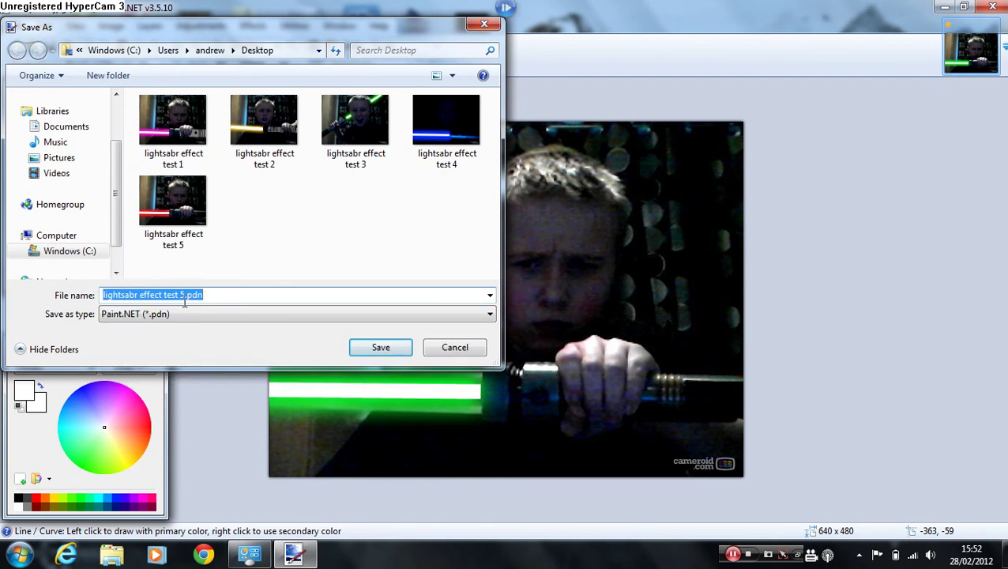
left_click(184, 298)
type("6")
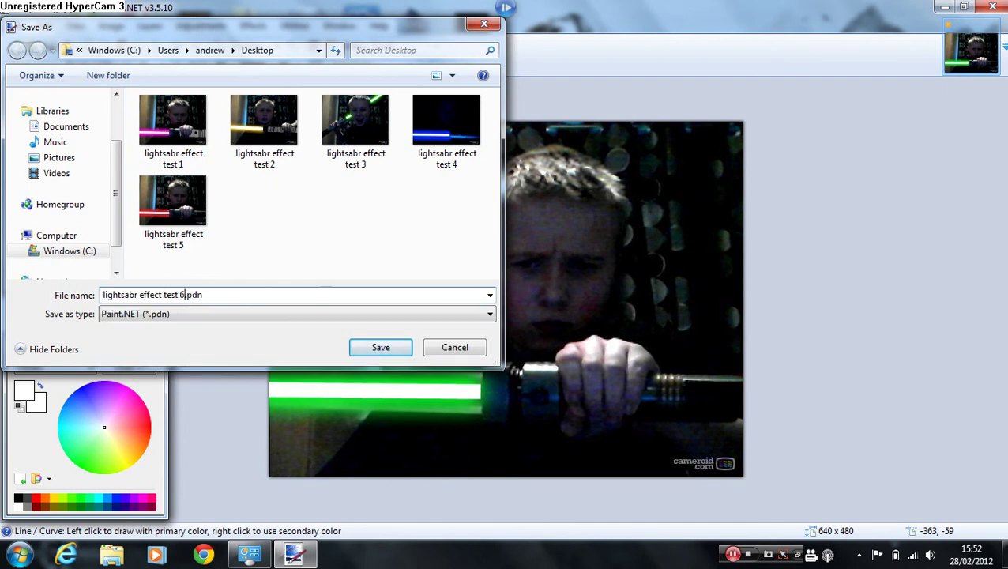
left_click(386, 348)
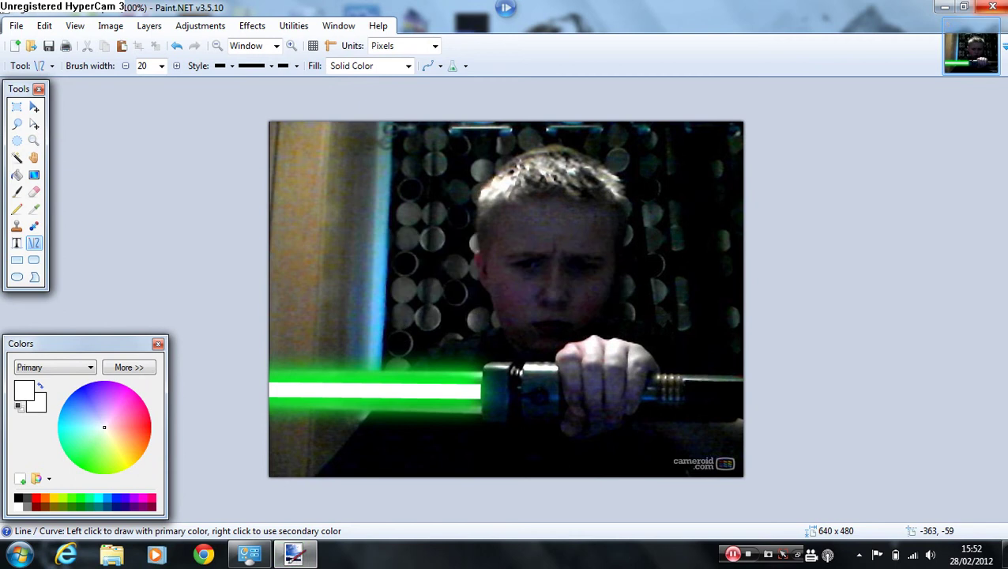
- Close Paint.NET to return to the desktop
left_click(992, 6)
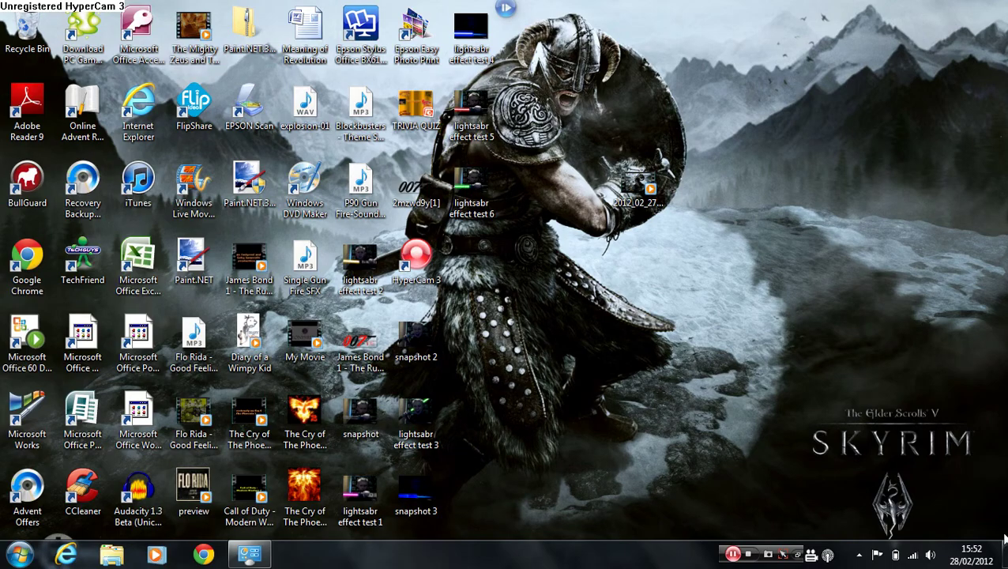